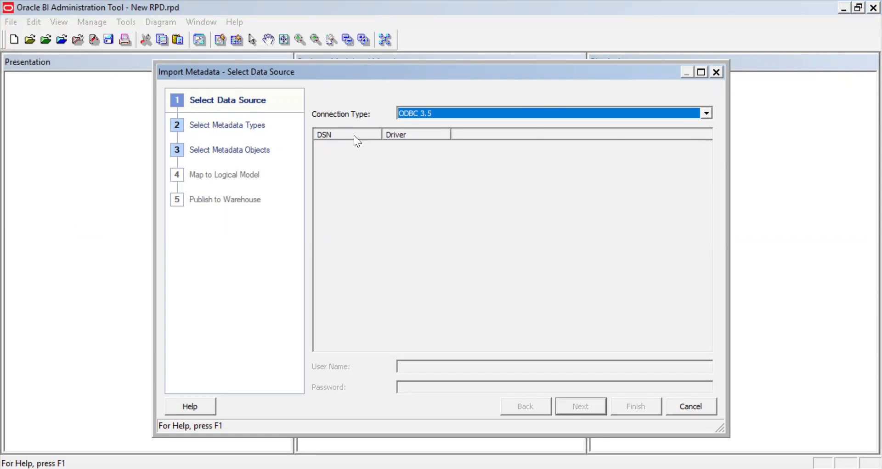
Set the metadata import's connection type to Oracle Call Interface (OCI).
left_click(705, 113)
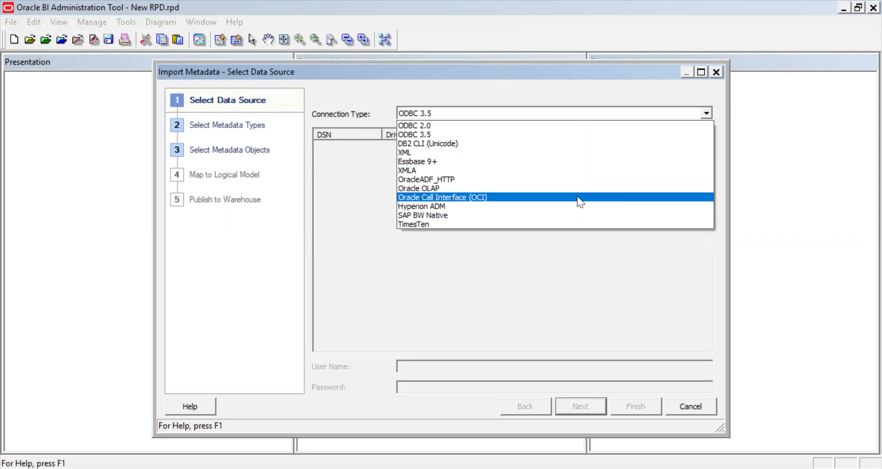
left_click(577, 197)
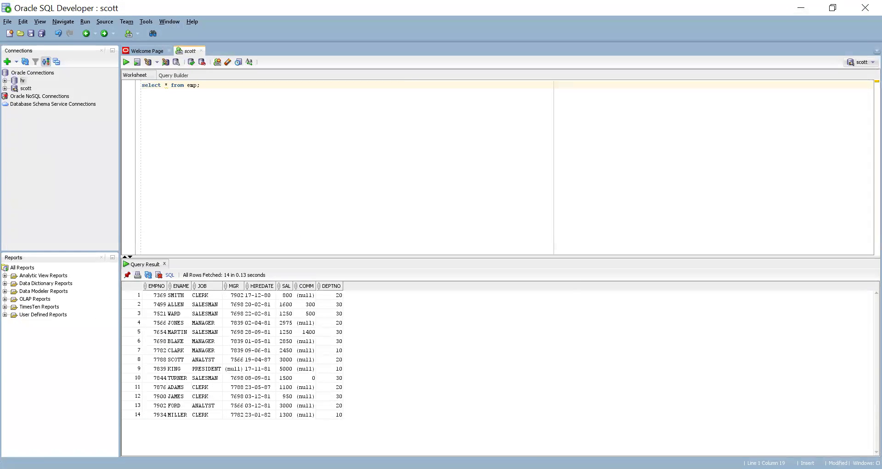
Switch to Oracle SQL Developer and check the hostname, port and SID in the hr connection's properties.
right_click(21, 79)
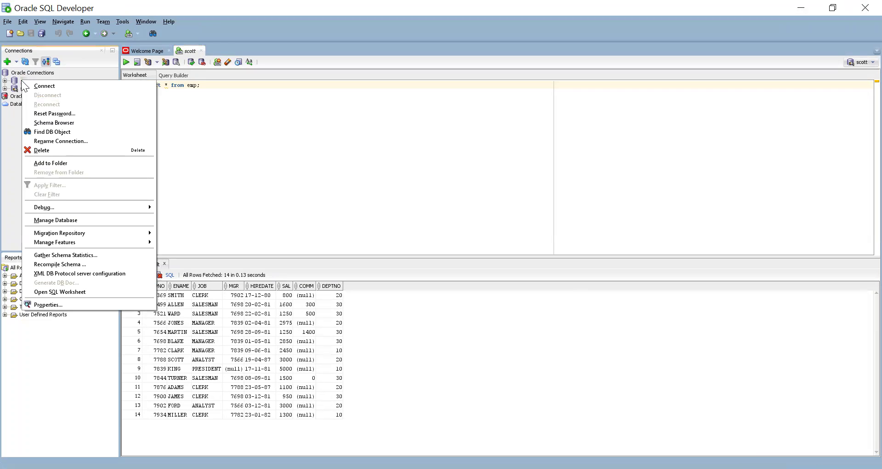
left_click(40, 305)
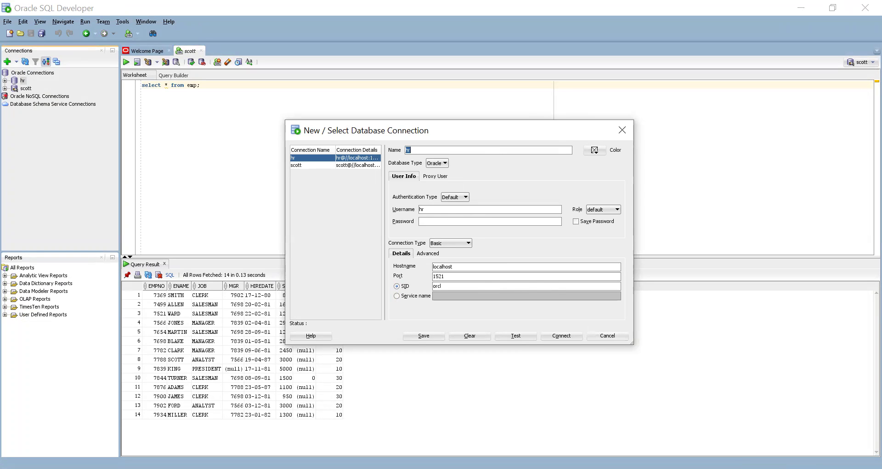
left_click(546, 23)
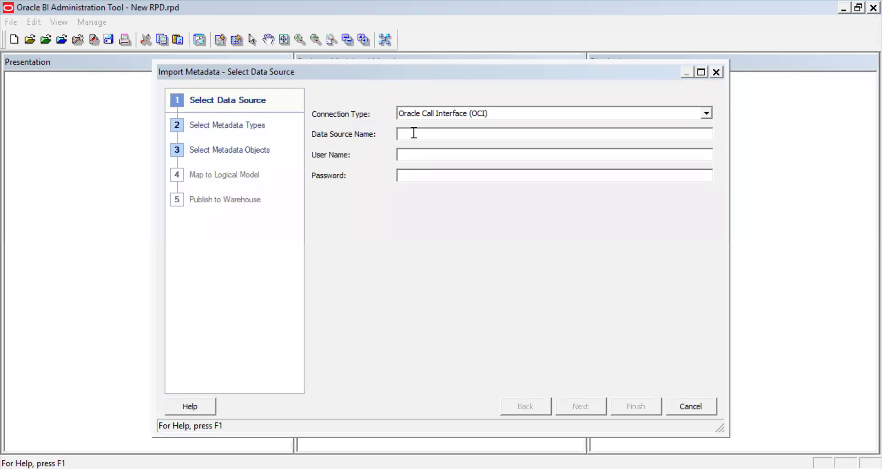
Back in Oracle BI Administration Tool, connect to localhost:1521/orcl as hr with the account password, keeping the default metadata types.
right_click(412, 132)
left_click(441, 184)
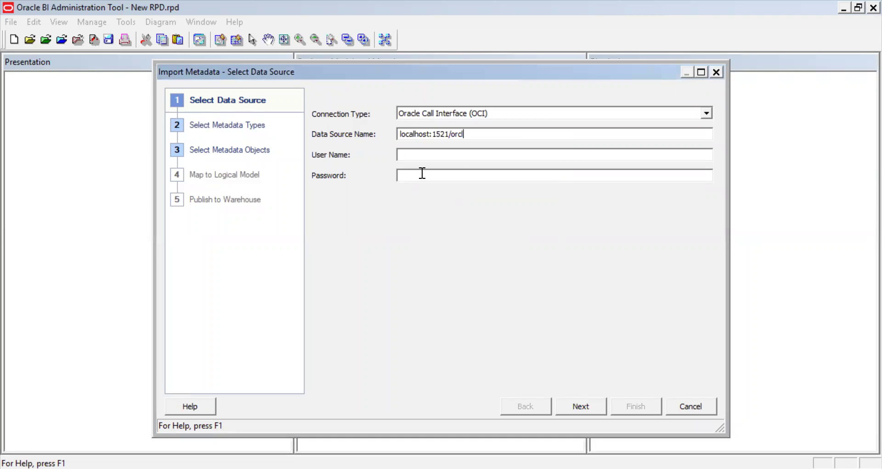
left_click(407, 154)
type("hr")
left_click(405, 175)
type("hr")
left_click(581, 408)
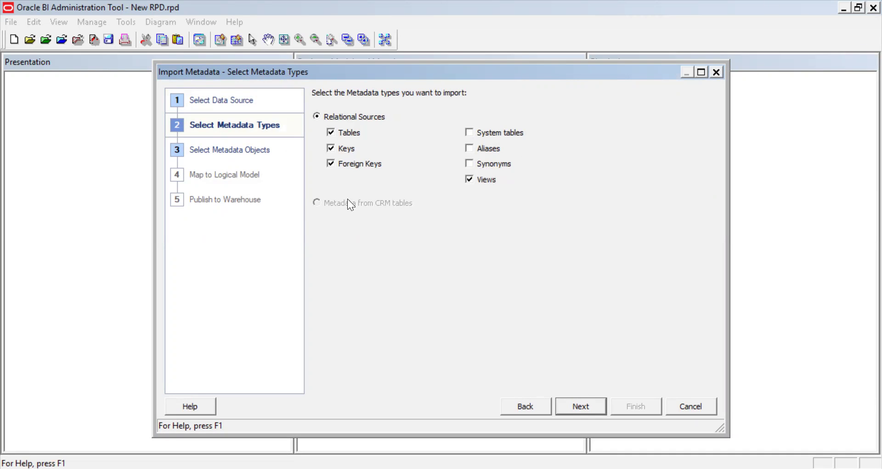
left_click(579, 404)
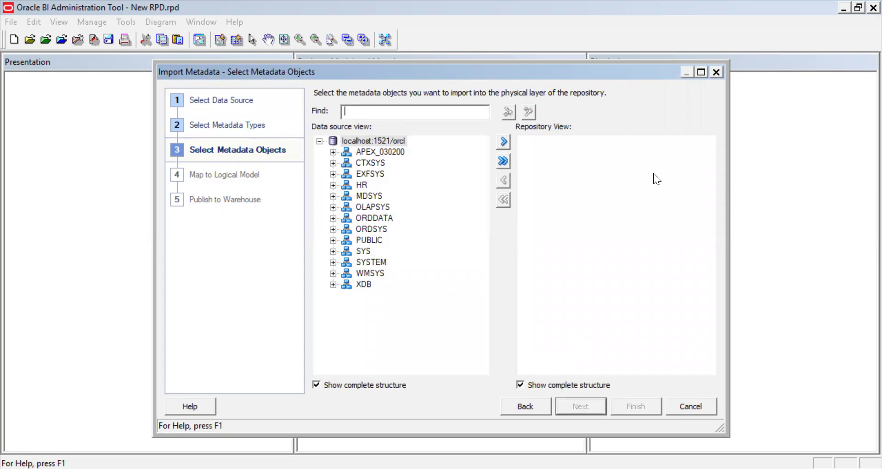
Add all objects of the HR schema, from COUNTRIES through REGIONS, to the repository view.
left_click(332, 185)
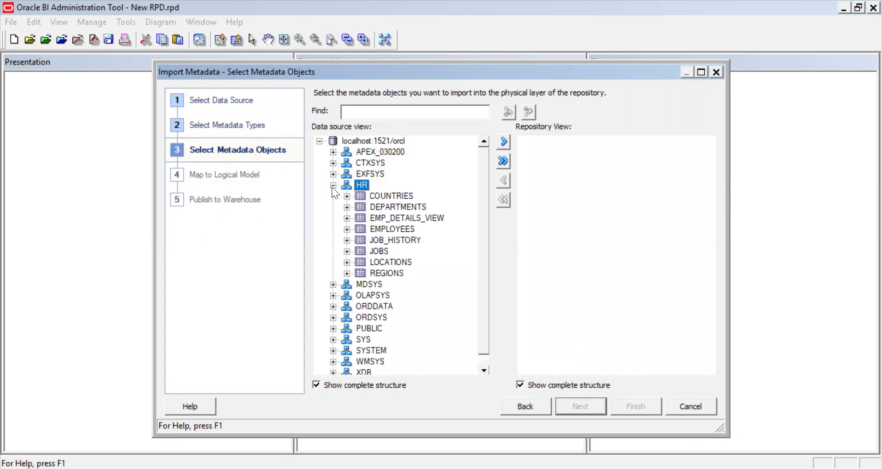
left_click(400, 197)
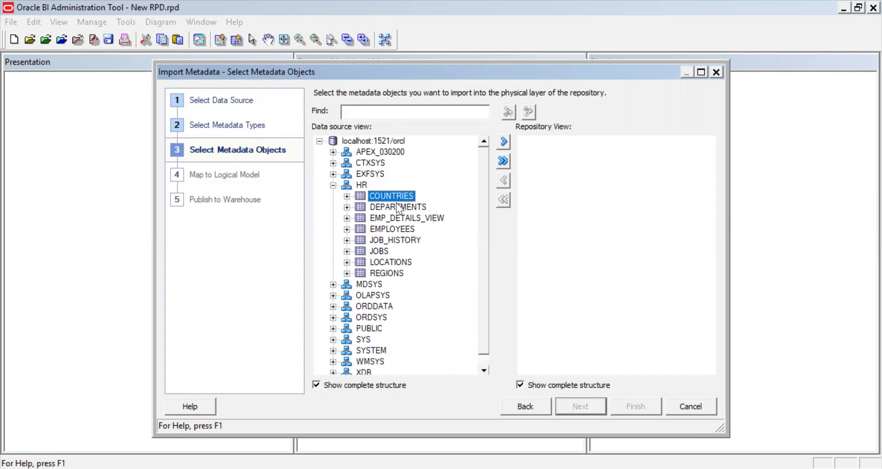
left_click(395, 206)
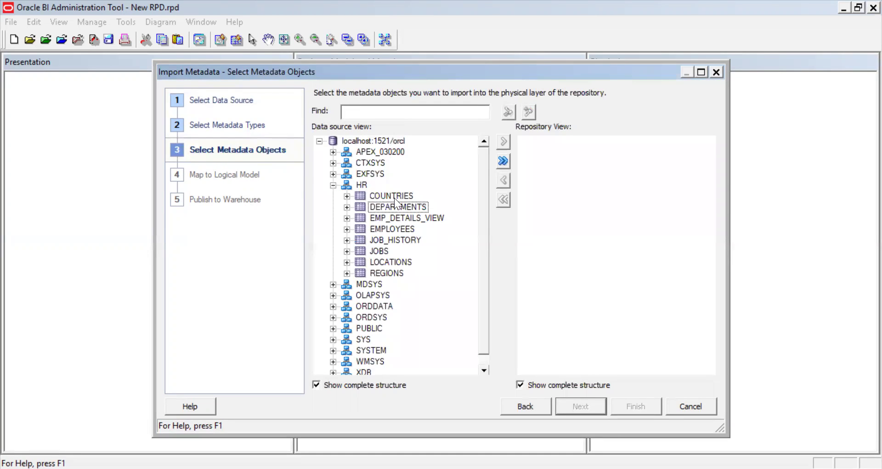
left_click(394, 197)
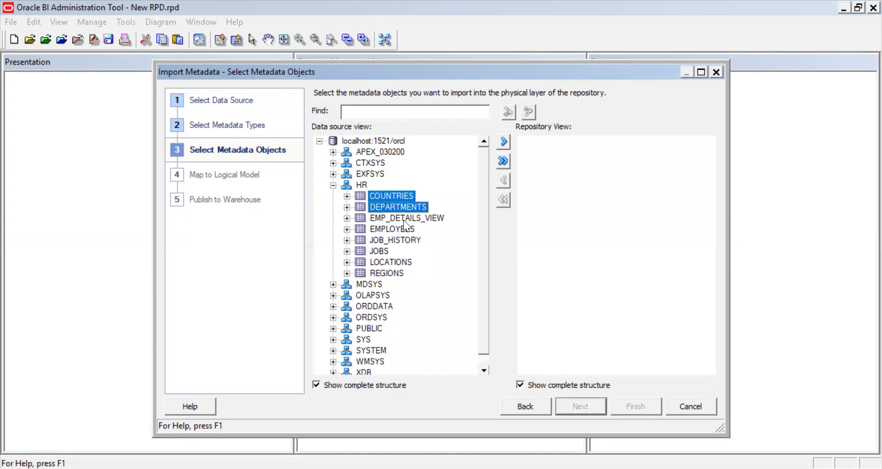
left_click(404, 219, "ctrl")
left_click(405, 228, "ctrl")
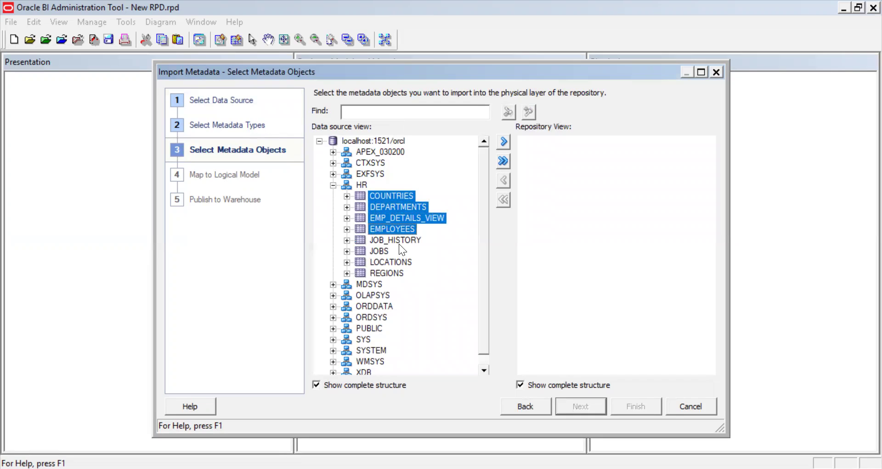
left_click(398, 241, "ctrl")
left_click(386, 251, "ctrl")
left_click(387, 262, "ctrl")
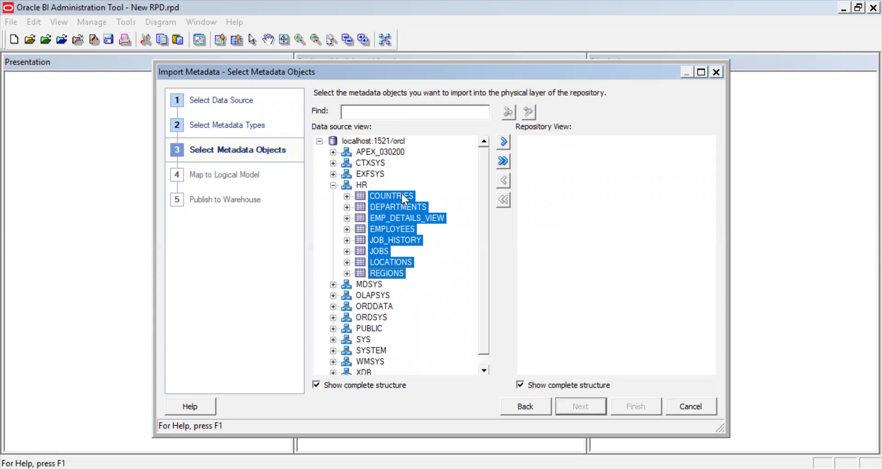
left_click(504, 143)
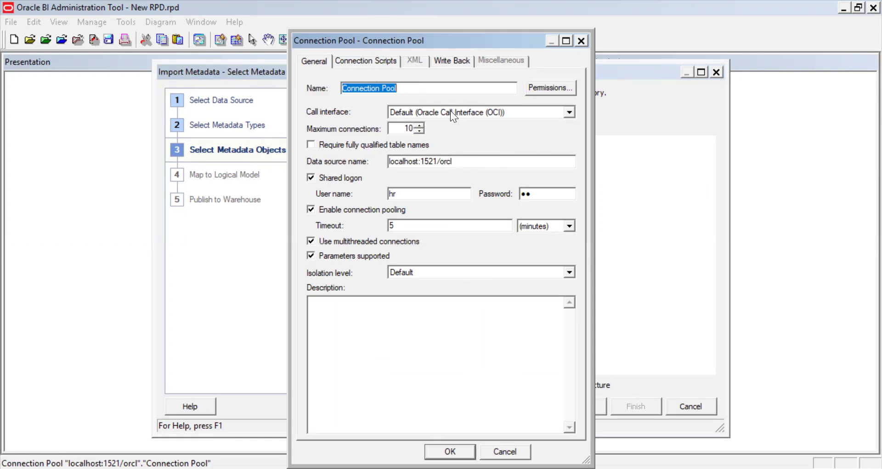
Accept the default connection pool settings, check the HR objects in the repository view and finish the import.
left_click(450, 451)
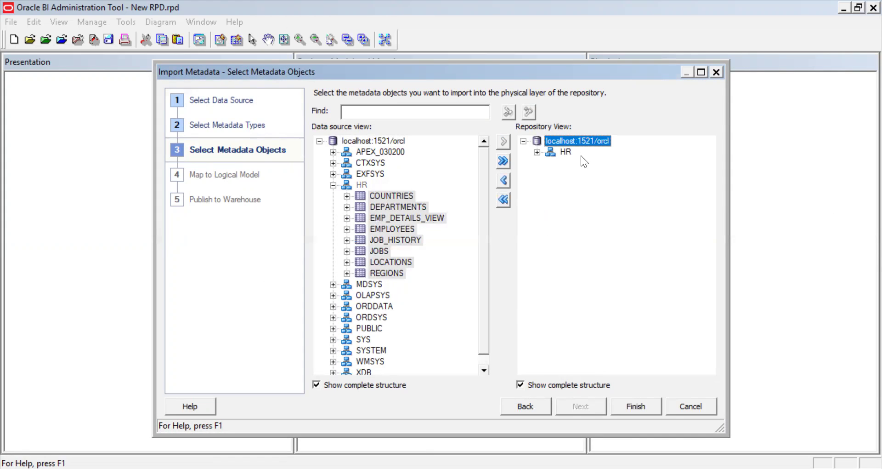
left_click(536, 152)
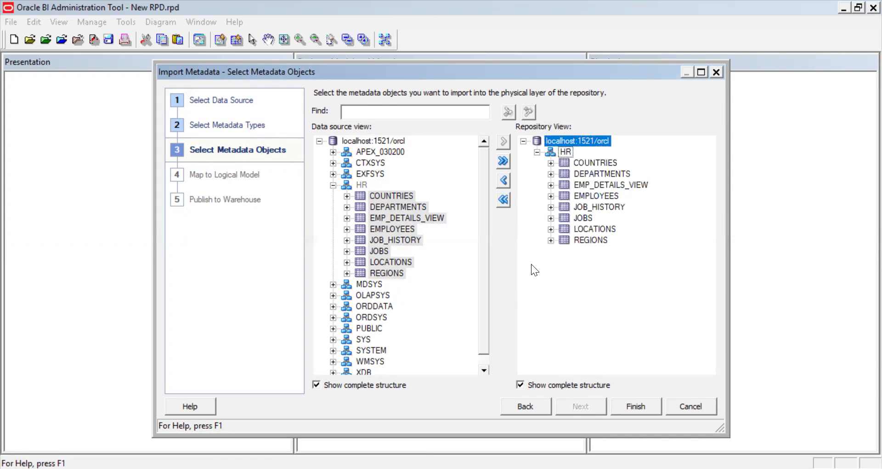
left_click(639, 408)
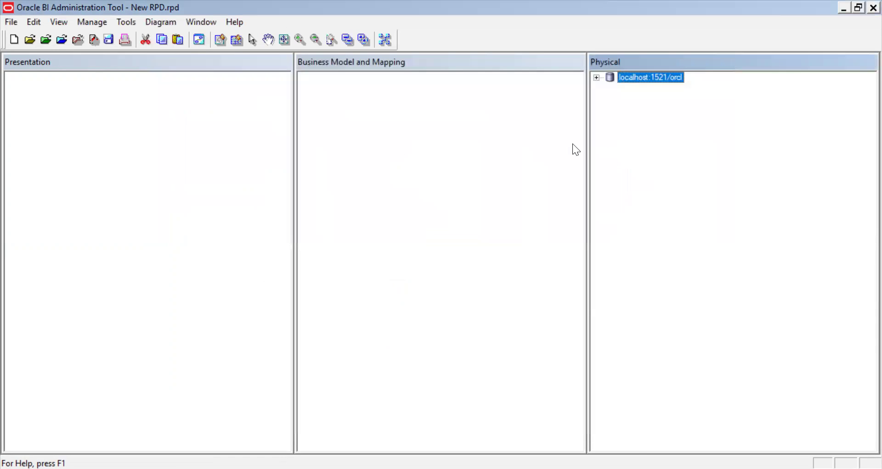
Expand the imported database and HR schema in the physical layer and view the data of the COUNTRIES table.
left_click(596, 79)
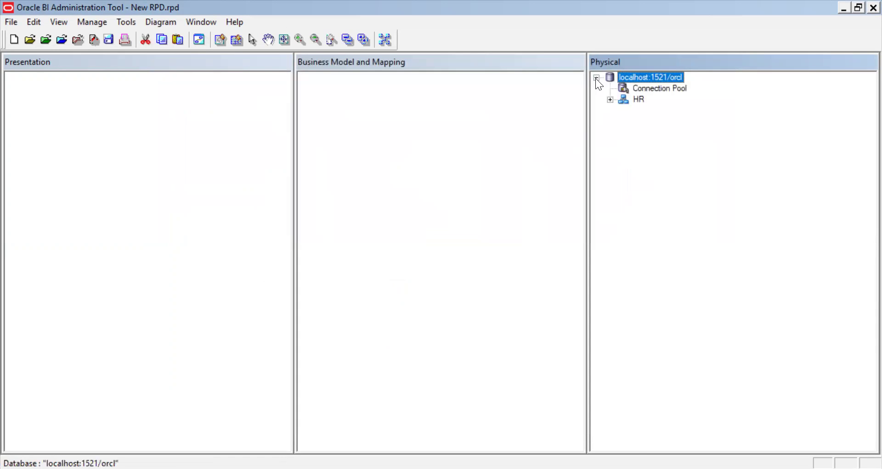
left_click(610, 100)
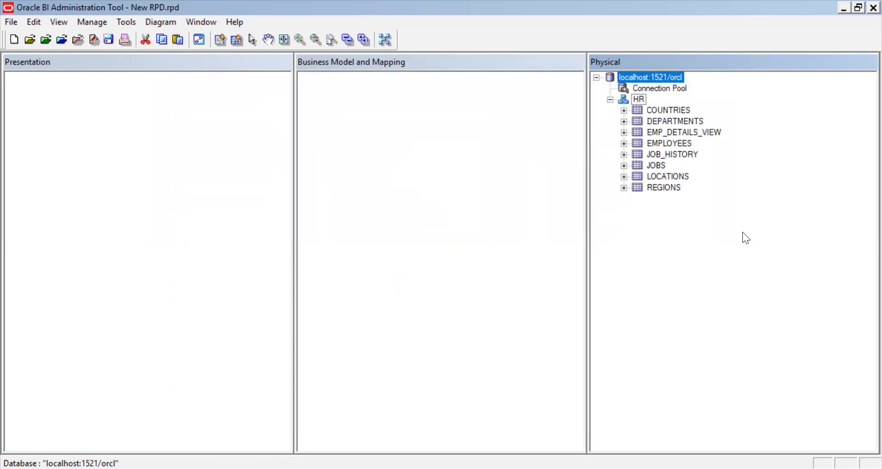
right_click(675, 109)
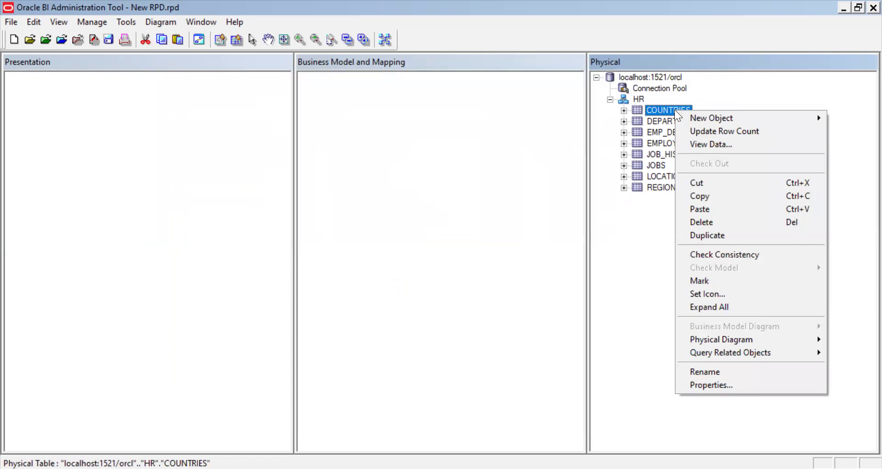
left_click(702, 144)
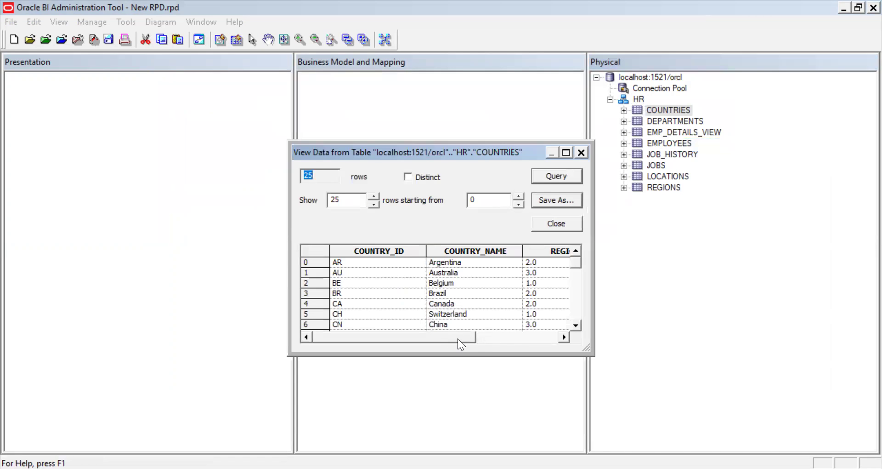
left_click_drag(458, 340, 435, 349)
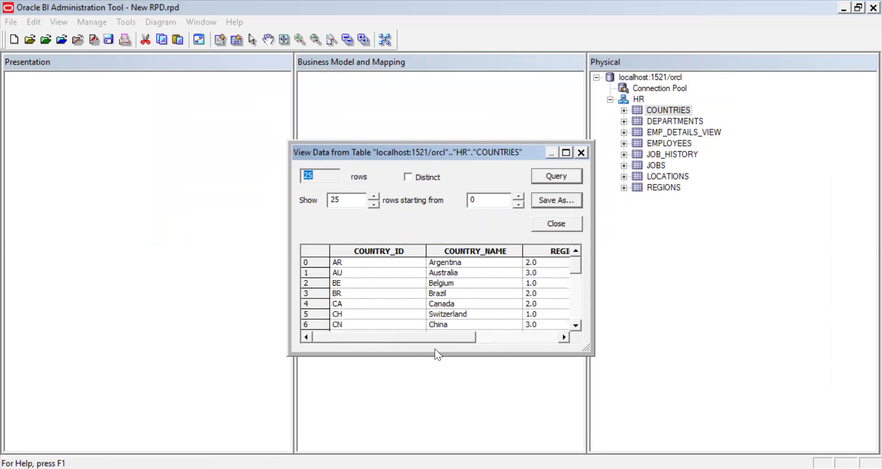